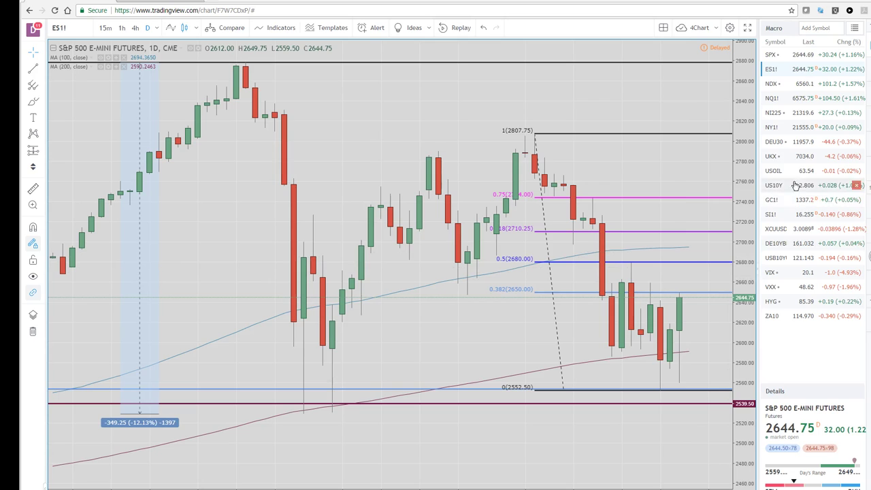
Step: Open the NQ1! chart and delete its two old Fibonacci retracements
{"action": "left_click", "coordinate": [771, 100]}
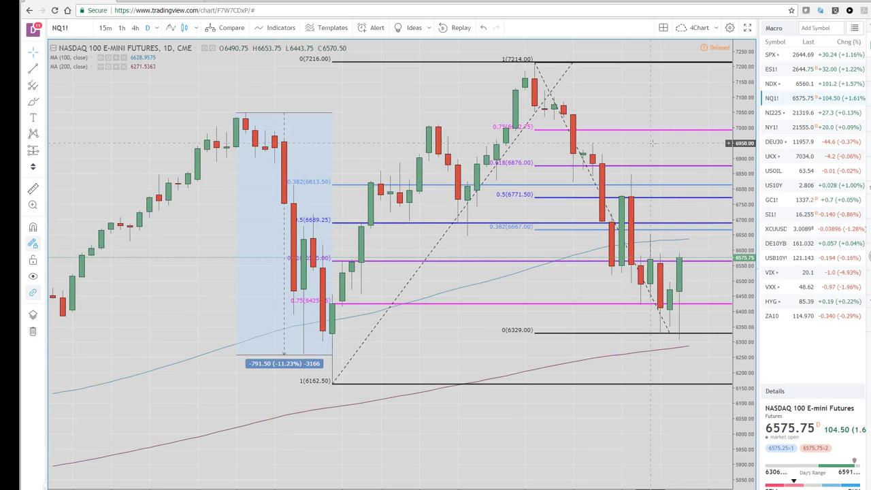
{"action": "right_click", "coordinate": [593, 339]}
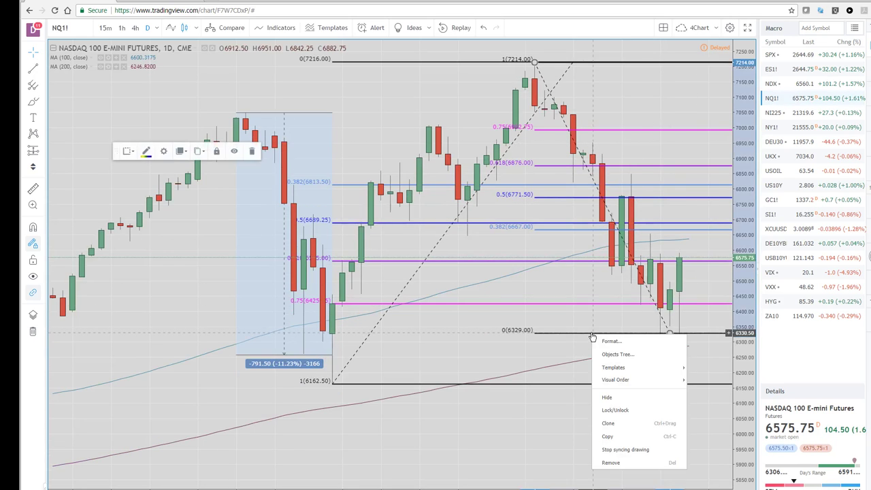
{"action": "left_click", "coordinate": [256, 153]}
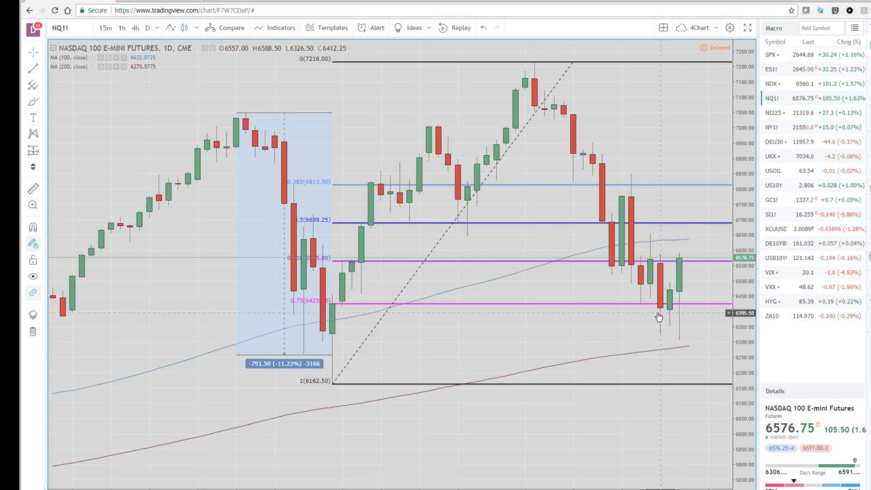
{"action": "right_click", "coordinate": [559, 303]}
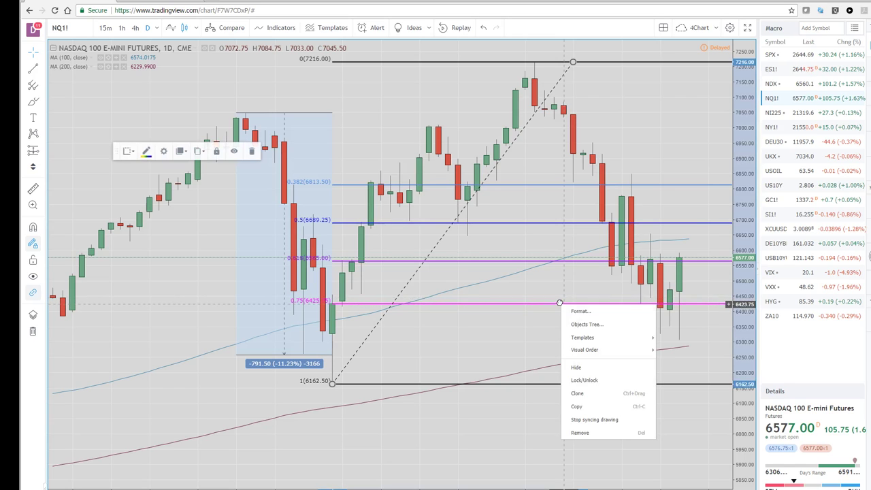
{"action": "left_click", "coordinate": [252, 151]}
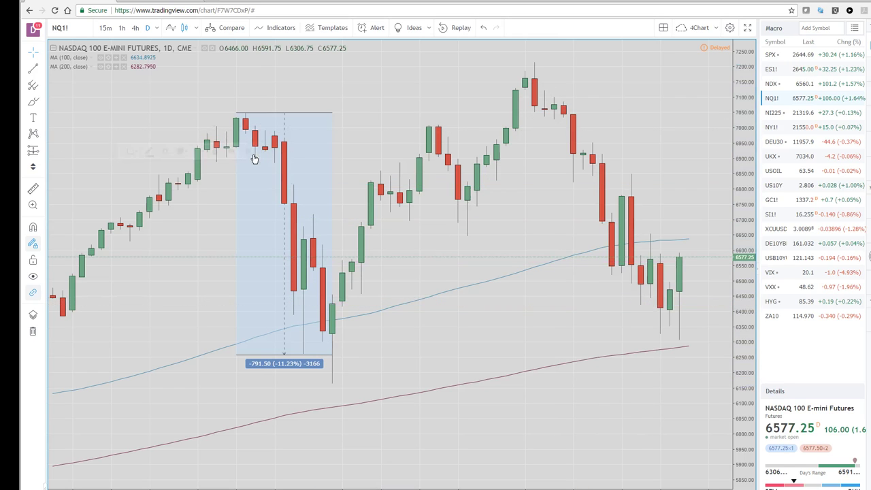
Step: Draw a Fib Retracement on NQ1! from 7215.25 down to 6305.25, putting 0.5 at 6760.25
{"action": "left_click", "coordinate": [39, 152]}
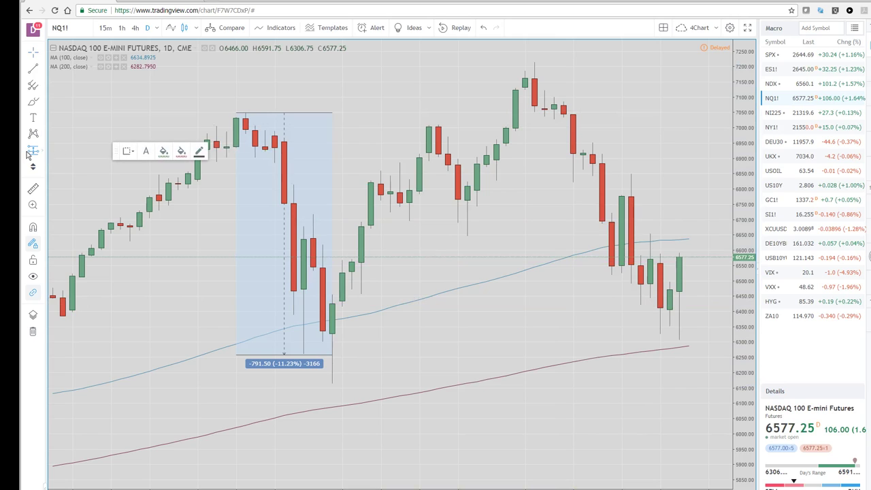
{"action": "left_click", "coordinate": [40, 152]}
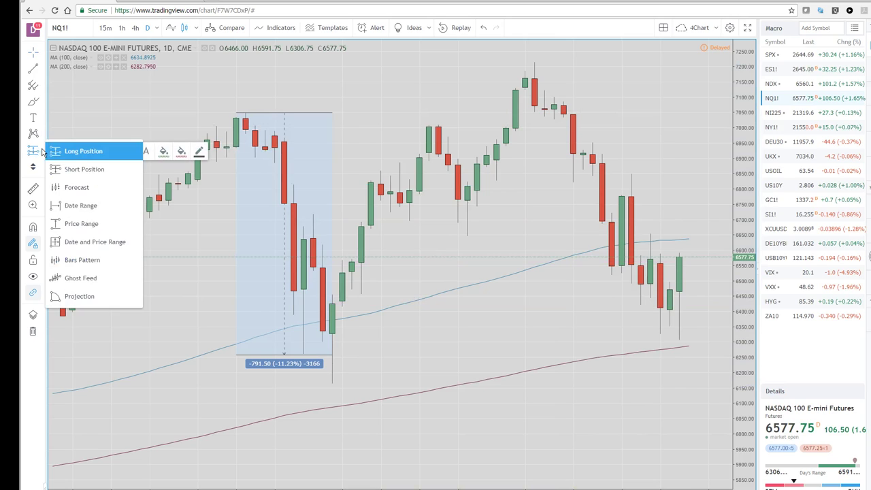
{"action": "left_click", "coordinate": [43, 135]}
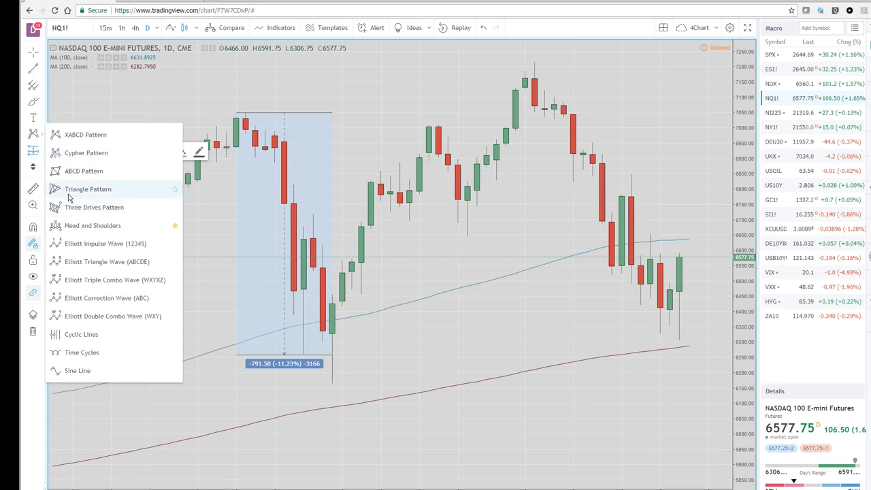
{"action": "left_click", "coordinate": [40, 86]}
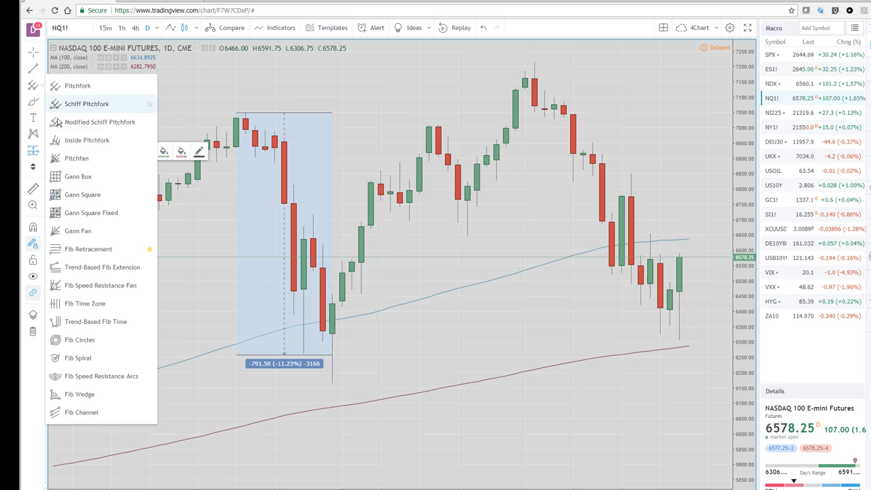
{"action": "left_click", "coordinate": [99, 249]}
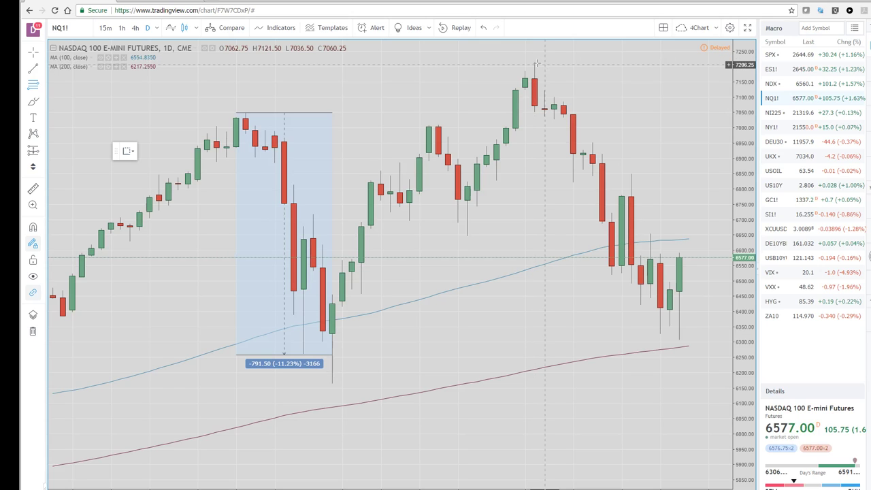
{"action": "left_click", "coordinate": [545, 62]}
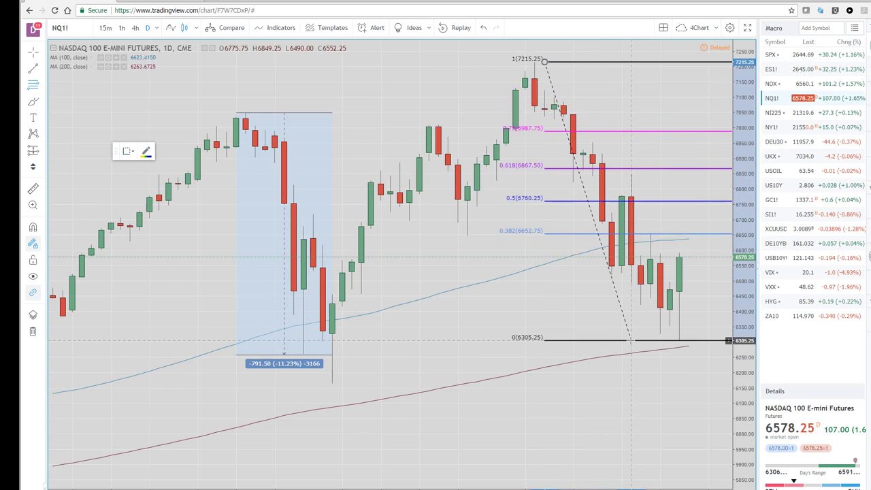
{"action": "left_click", "coordinate": [631, 339]}
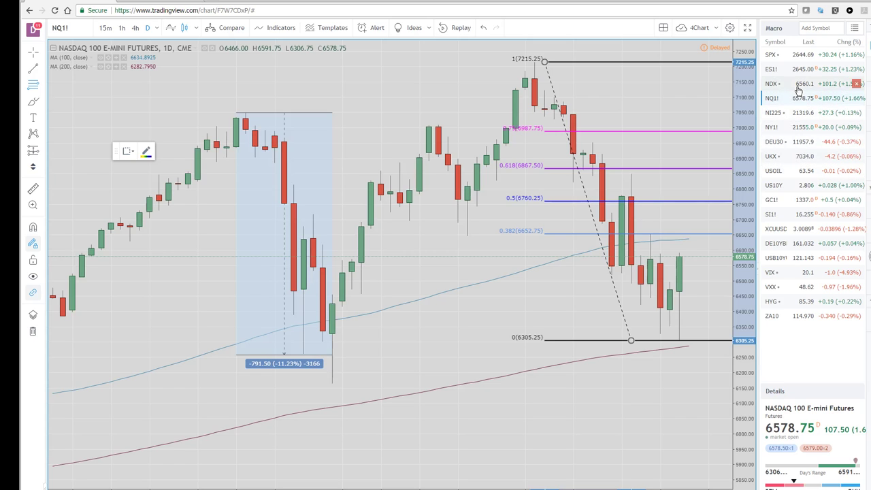
Step: Show the US10Y chart from the Macro watchlist
{"action": "left_click", "coordinate": [780, 188]}
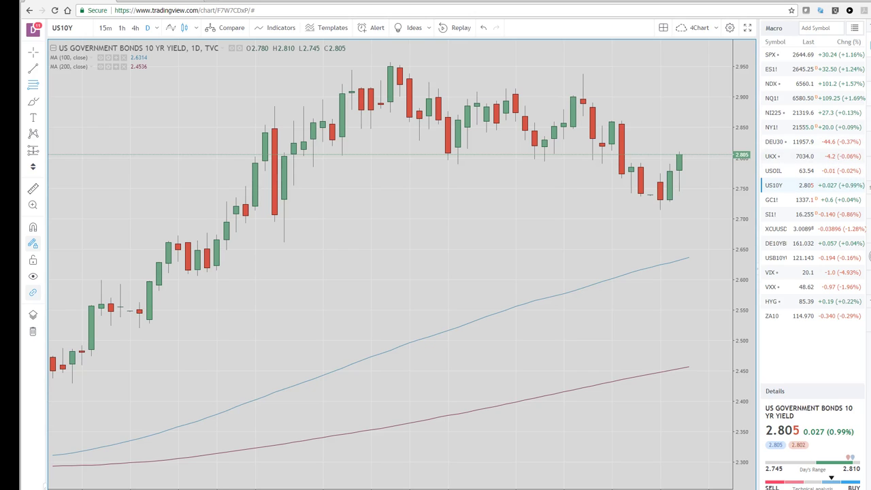
Step: Load the Currencies watchlist and open the USDJPY chart
{"action": "left_click", "coordinate": [855, 30]}
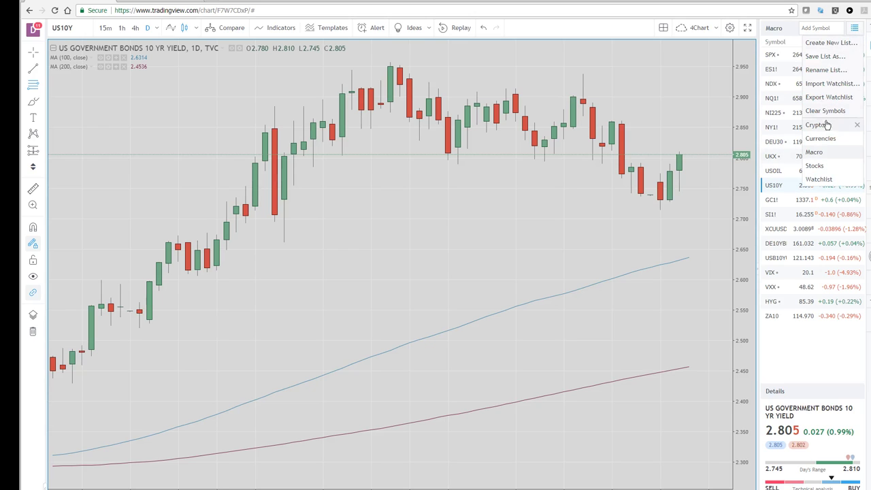
{"action": "left_click", "coordinate": [815, 142]}
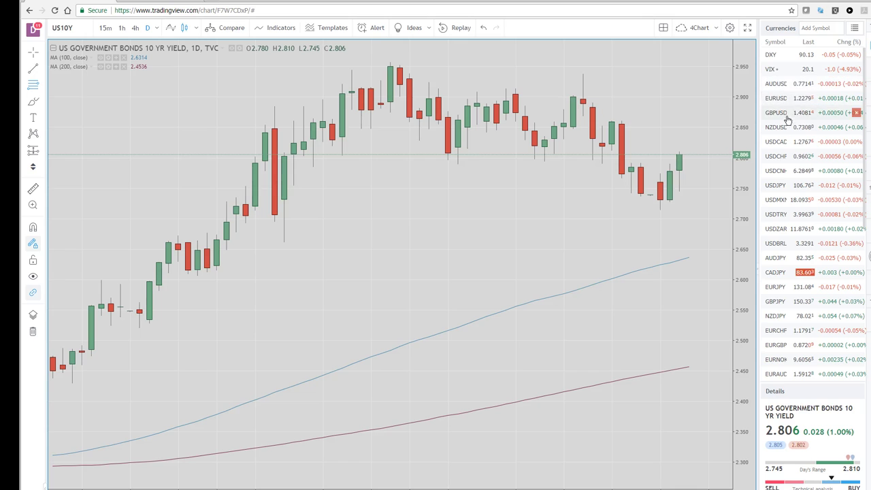
{"action": "left_click", "coordinate": [777, 185]}
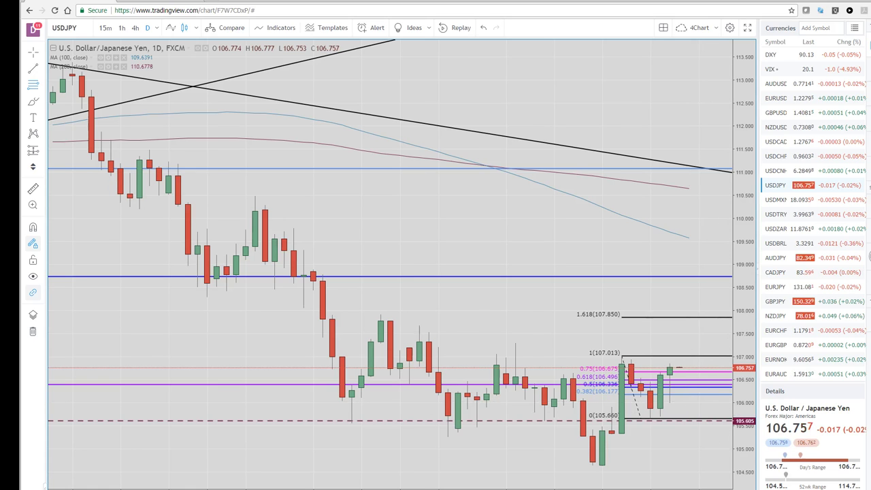
Step: Maximize the USDJPY 4-hour pane, zoomed in on its 107.013–105.660 Fibonacci retracement
{"action": "key", "text": "alt+Return"}
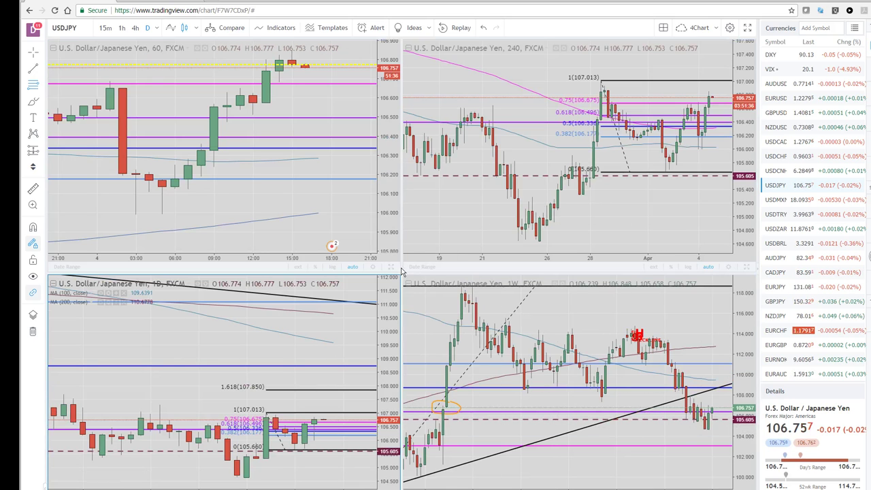
{"action": "left_click", "coordinate": [367, 225]}
{"action": "key", "text": "alt+Return"}
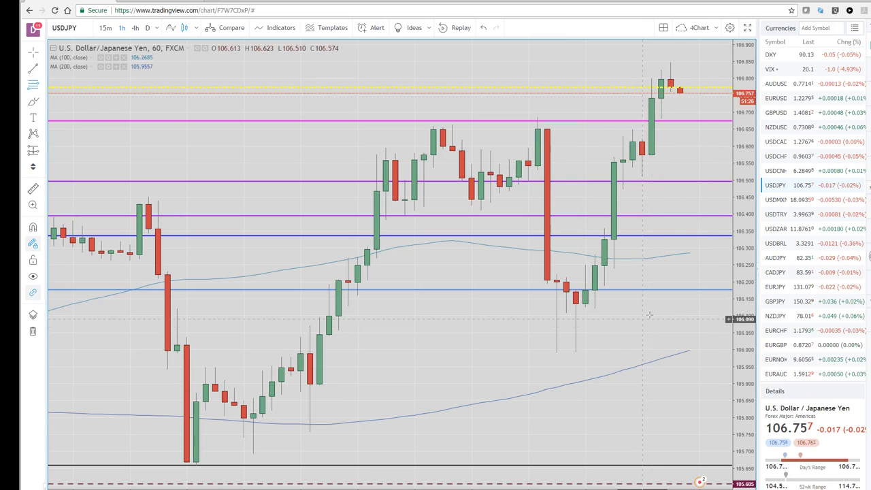
{"action": "scroll", "coordinate": [603, 279], "scroll_direction": "down", "scroll_amount": 2}
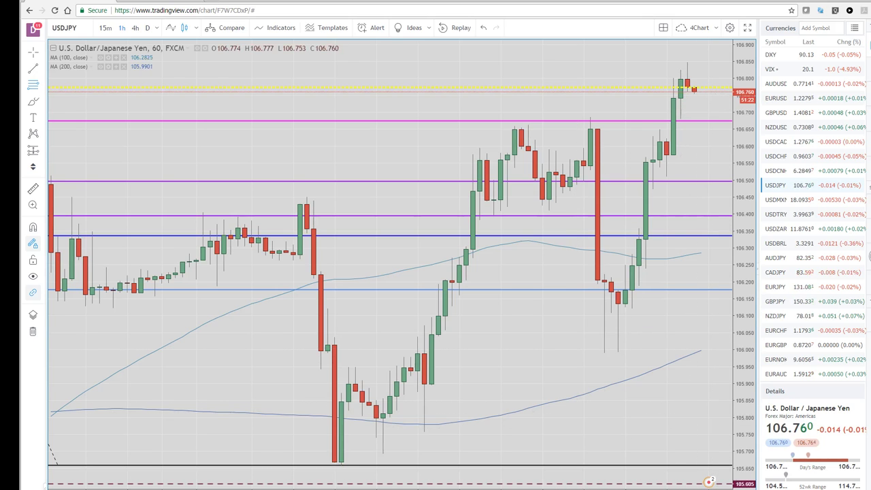
{"action": "left_click", "coordinate": [709, 482]}
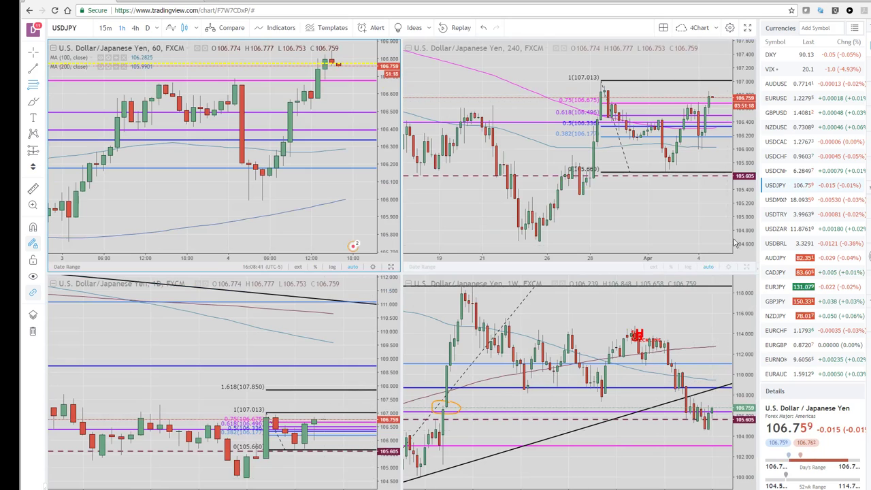
{"action": "left_click", "coordinate": [747, 269]}
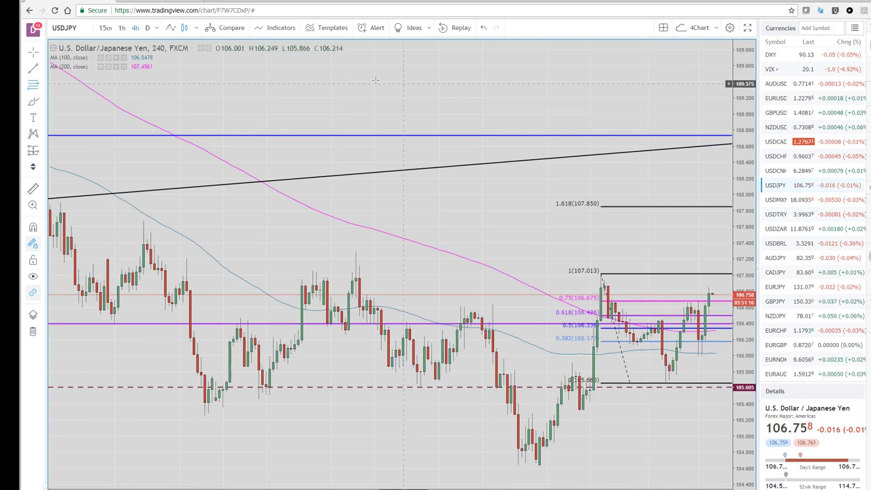
{"action": "scroll", "coordinate": [361, 221], "scroll_direction": "up", "scroll_amount": 1}
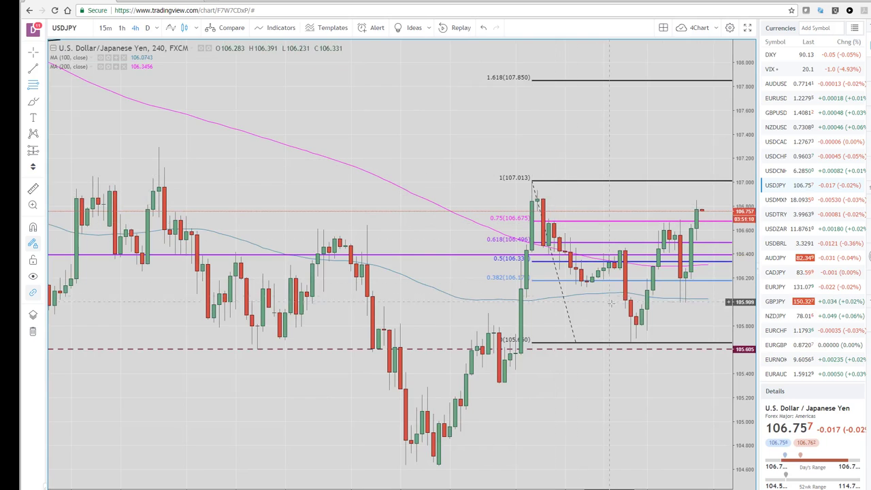
Step: Remove the old Fibonacci retracement from the USDJPY 4-hour chart, keeping trendline and levels
{"action": "right_click", "coordinate": [624, 222]}
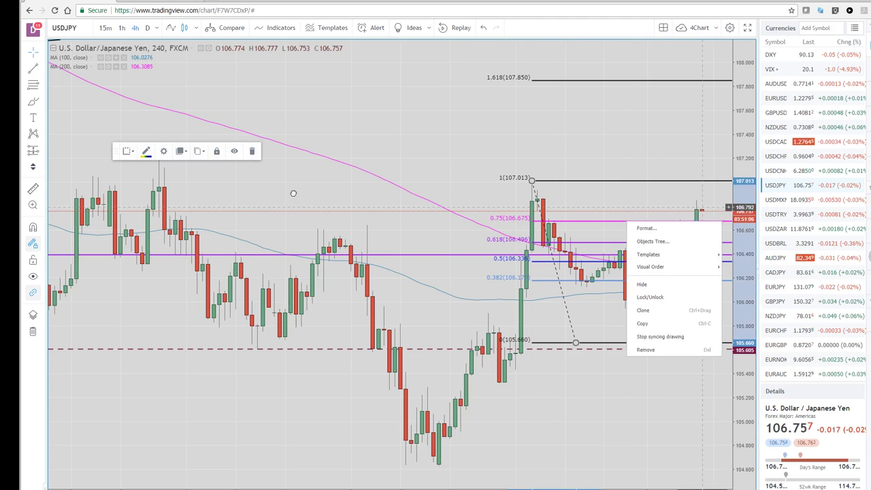
{"action": "left_click", "coordinate": [252, 151]}
{"action": "scroll", "coordinate": [273, 222], "scroll_direction": "left", "scroll_amount": 3}
{"action": "scroll", "coordinate": [273, 221], "scroll_direction": "down", "scroll_amount": 2}
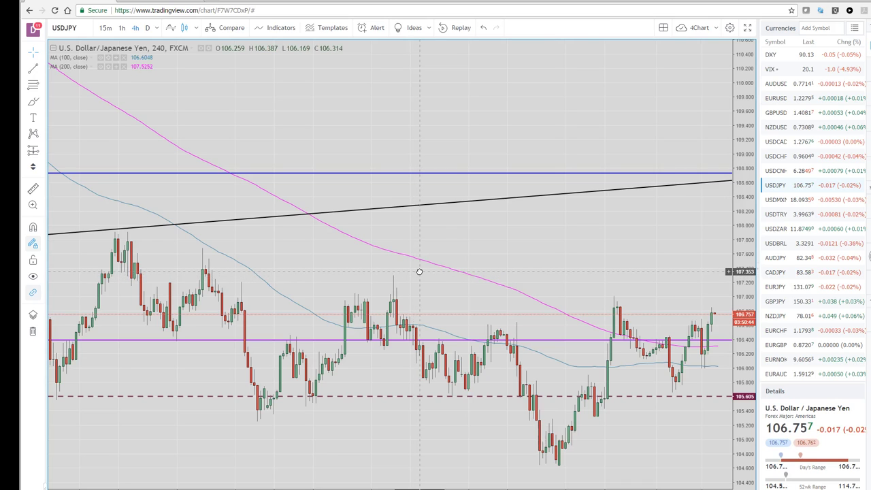
{"action": "left_click_drag", "start_coordinate": [419, 271], "coordinate": [473, 273]}
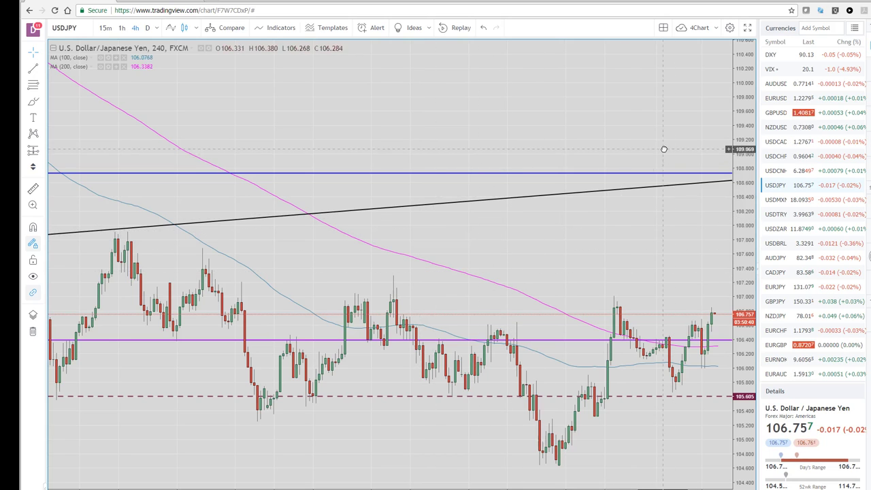
Step: Open USDCAD and study its 60-minute chart zoomed in
{"action": "left_click", "coordinate": [774, 144]}
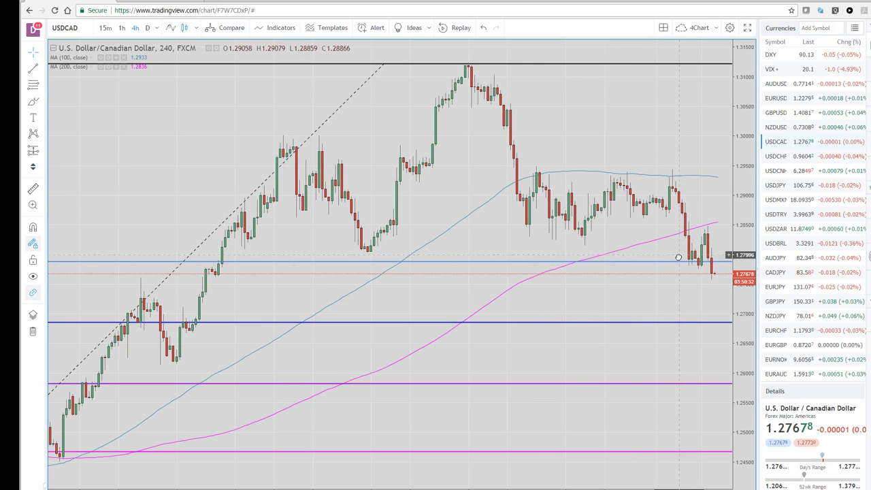
{"action": "key", "text": "alt+Return"}
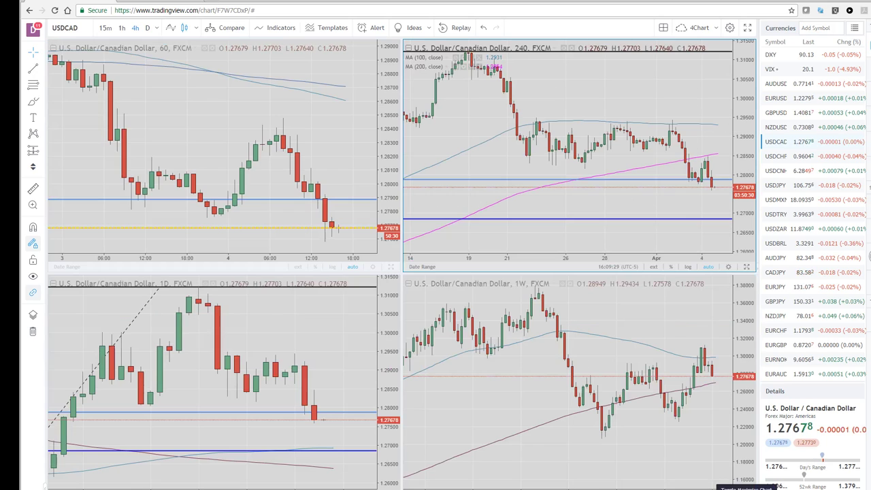
{"action": "left_click", "coordinate": [393, 269]}
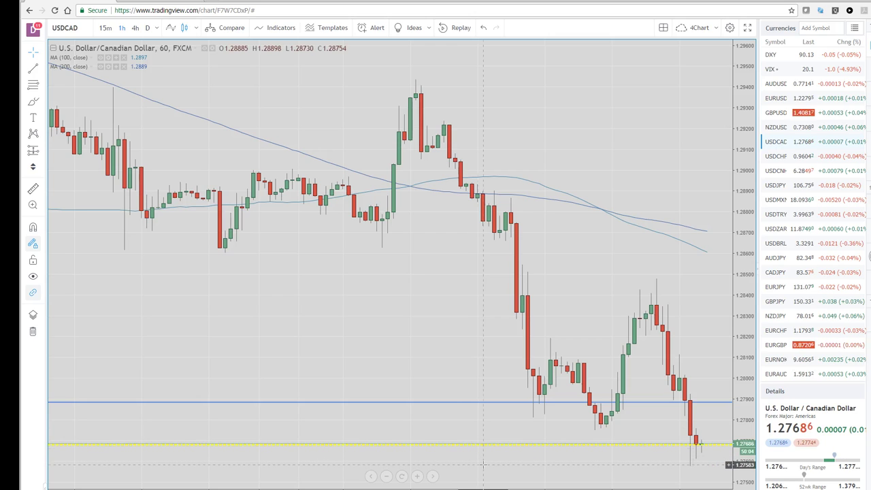
{"action": "scroll", "coordinate": [496, 461], "scroll_direction": "up", "scroll_amount": 1}
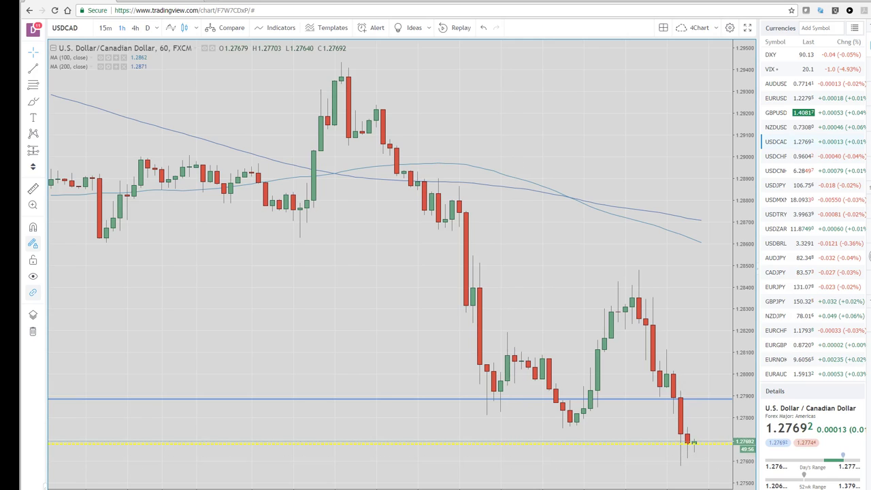
Step: Check the USDCAD daily chart's Fibonacci levels before moving on to CADJPY
{"action": "key", "text": "alt+Return"}
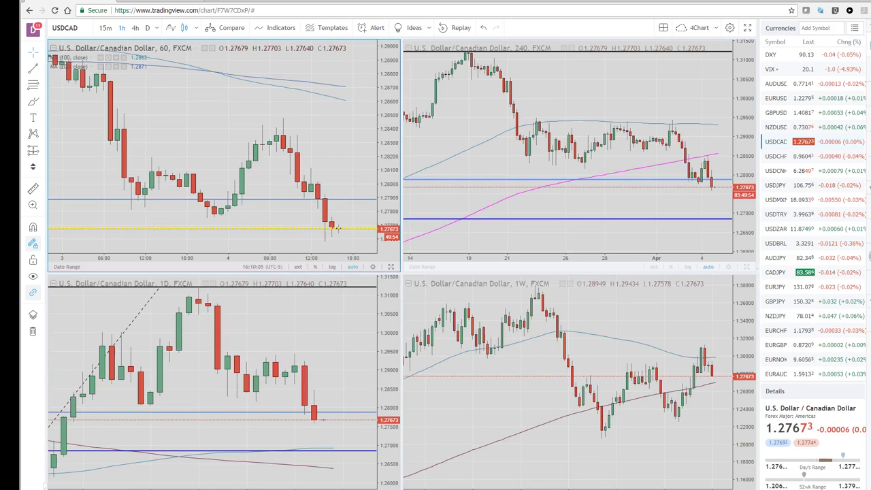
{"action": "key", "text": "alt+Return"}
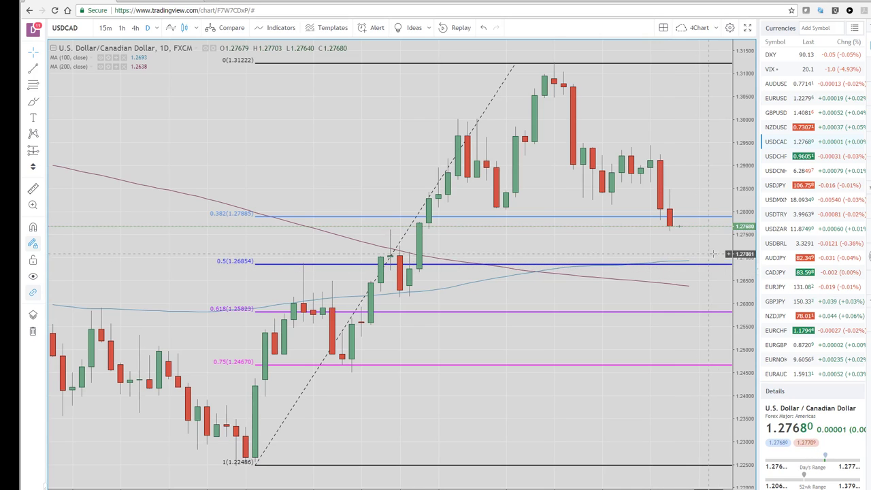
{"action": "left_click", "coordinate": [774, 275]}
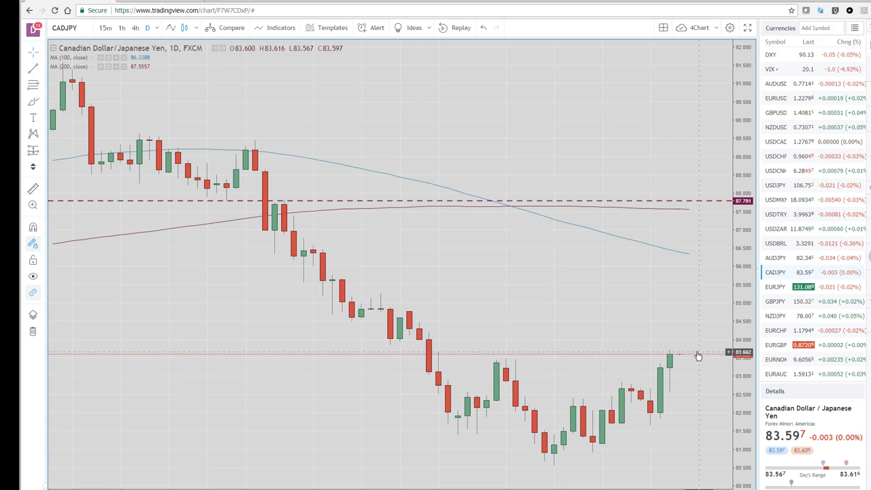
Step: Draw a Fib Retracement on CADJPY from 91.575 down to 80.549, putting 0.5 at 86.062
{"action": "scroll", "coordinate": [470, 446], "scroll_direction": "down", "scroll_amount": 2}
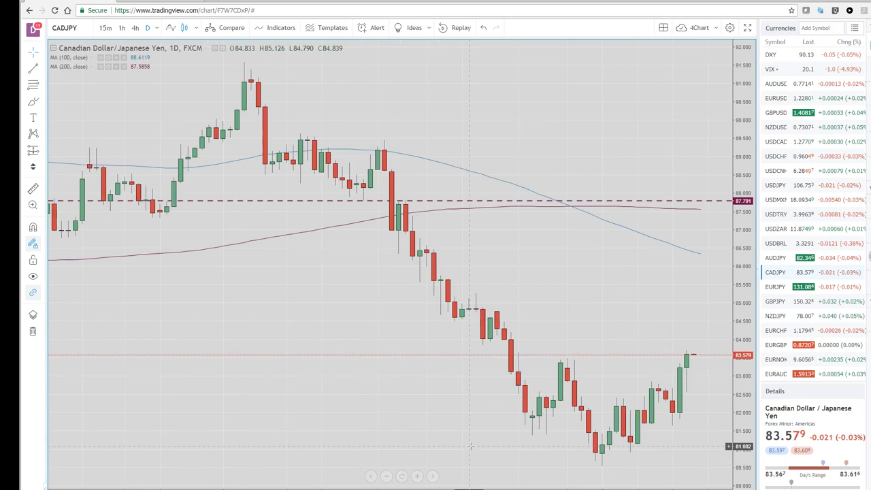
{"action": "left_click", "coordinate": [35, 86]}
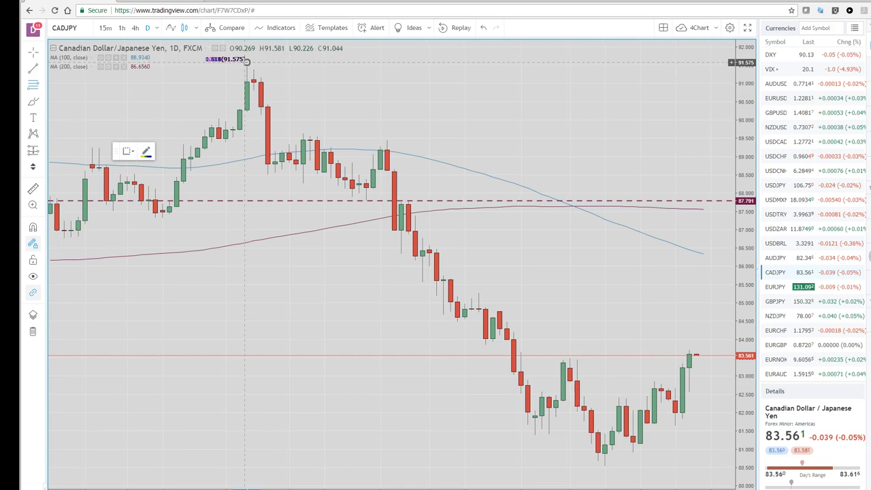
{"action": "mouse_move", "coordinate": [246, 62]}
{"action": "left_mouse_down"}
{"action": "mouse_move", "coordinate": [257, 87]}
{"action": "mouse_move", "coordinate": [564, 311]}
{"action": "mouse_move", "coordinate": [635, 466]}
{"action": "left_mouse_up"}
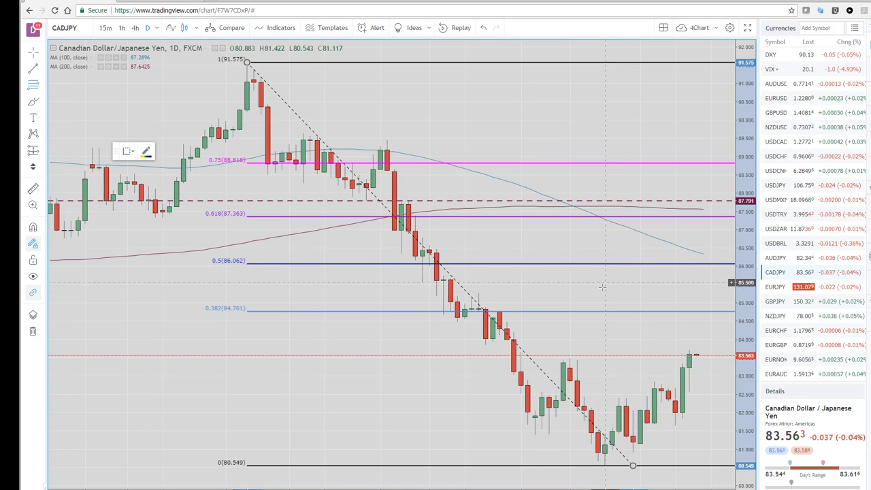
{"action": "scroll", "coordinate": [579, 311], "scroll_direction": "down", "scroll_amount": 2}
{"action": "scroll", "coordinate": [690, 389], "scroll_direction": "up", "scroll_amount": 3}
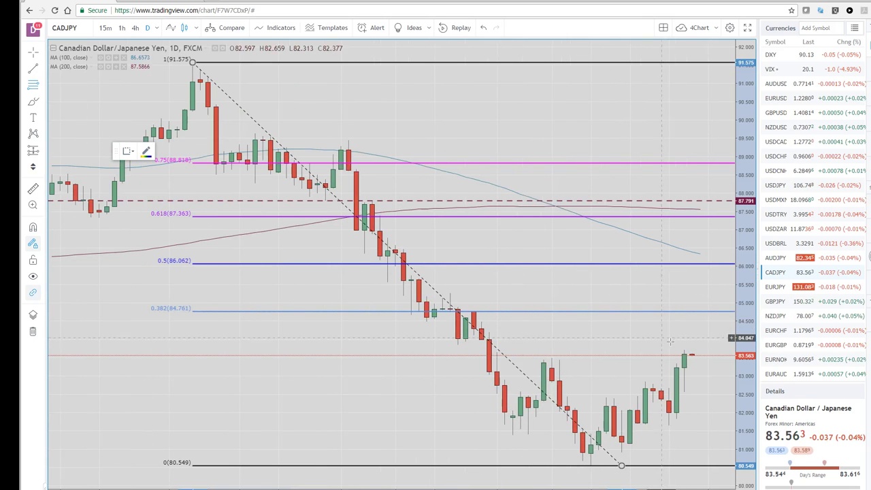